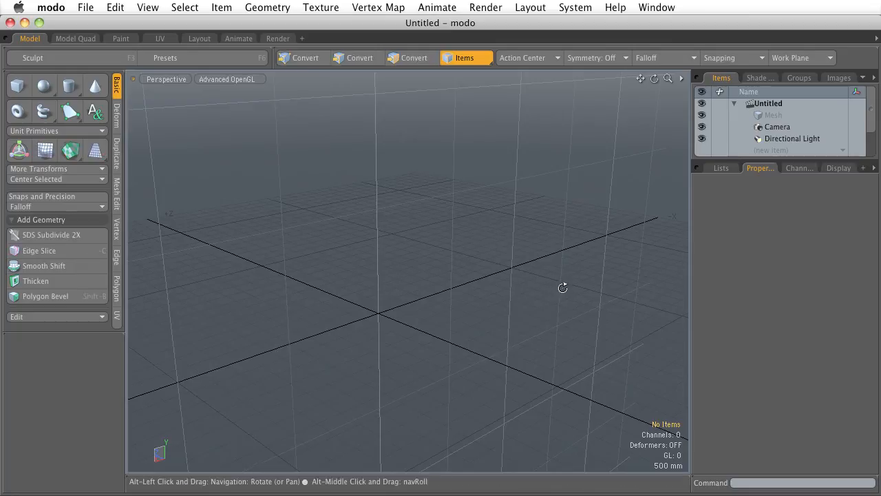
Orbit the empty perspective view to examine how the work plane changes with the viewing angle.
{"action": "left_click_drag", "start_coordinate": [547, 282], "coordinate": [412, 308], "text": "alt"}
{"action": "left_click_drag", "start_coordinate": [421, 198], "coordinate": [403, 232], "text": "alt"}
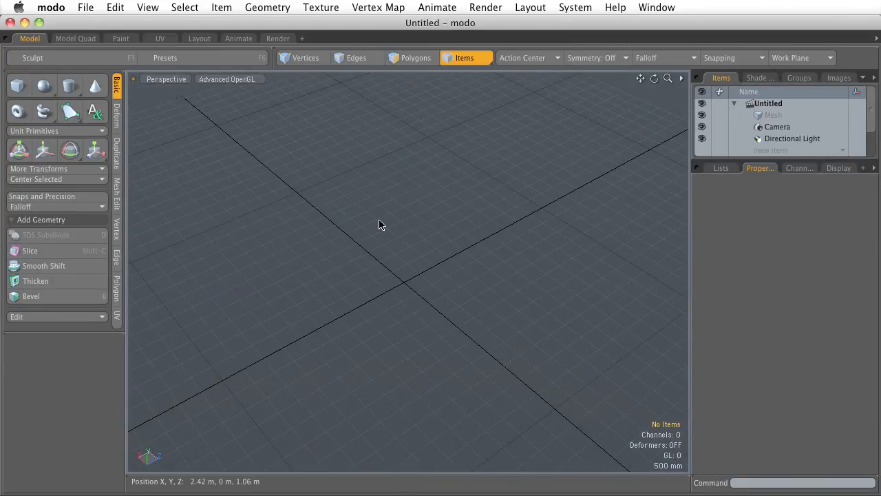
{"action": "left_click_drag", "start_coordinate": [314, 356], "coordinate": [340, 321], "text": "alt"}
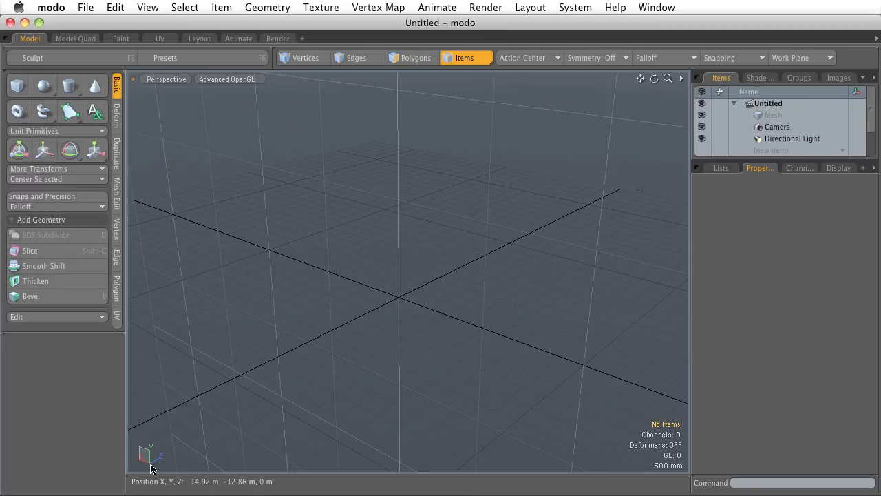
{"action": "left_click_drag", "start_coordinate": [207, 441], "coordinate": [385, 413], "text": "alt"}
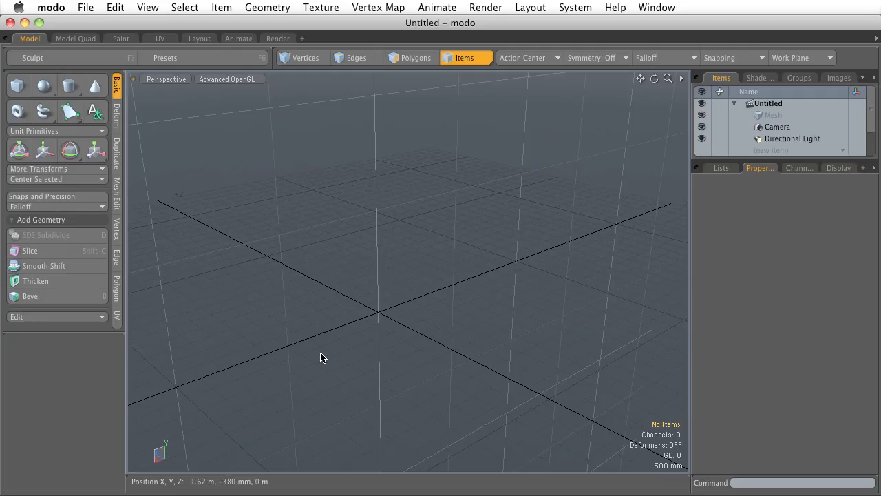
{"action": "left_click_drag", "start_coordinate": [358, 241], "coordinate": [358, 286], "text": "alt"}
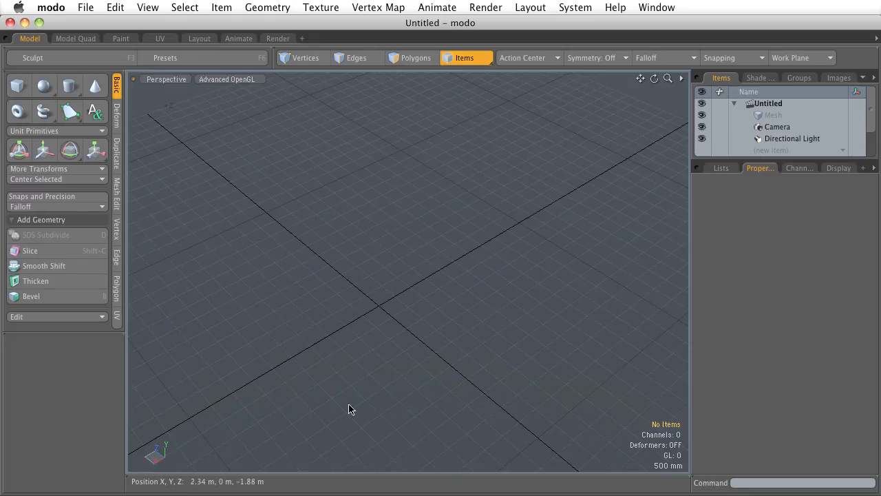
{"action": "left_click_drag", "start_coordinate": [443, 305], "coordinate": [458, 268], "text": "alt"}
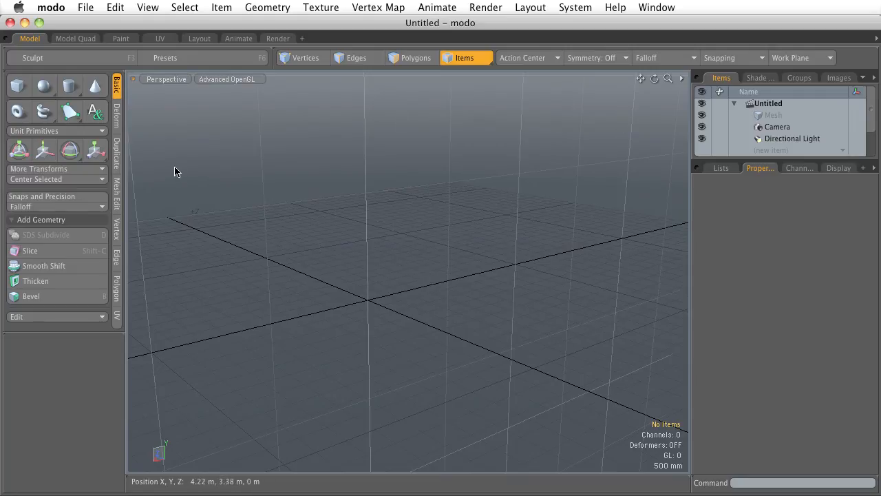
Draw an upright box about 11.94 m wide and 6.04 m high, and give it a depth of about 1.5 m.
{"action": "left_click", "coordinate": [17, 87]}
{"action": "left_click_drag", "start_coordinate": [209, 117], "coordinate": [584, 309]}
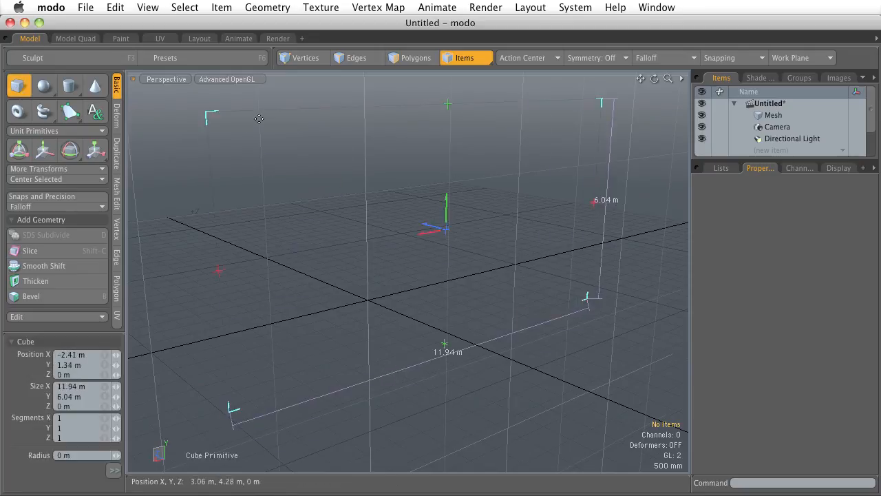
{"action": "left_click_drag", "start_coordinate": [321, 197], "coordinate": [395, 197], "text": "alt"}
{"action": "left_click_drag", "start_coordinate": [355, 244], "coordinate": [298, 250]}
{"action": "key", "text": "space"}
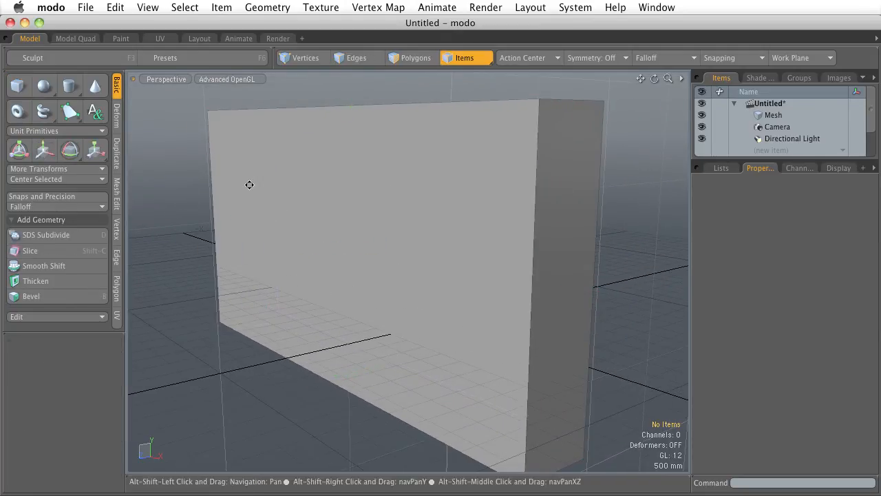
{"action": "left_click_drag", "start_coordinate": [328, 191], "coordinate": [305, 206], "text": "ctrl+alt"}
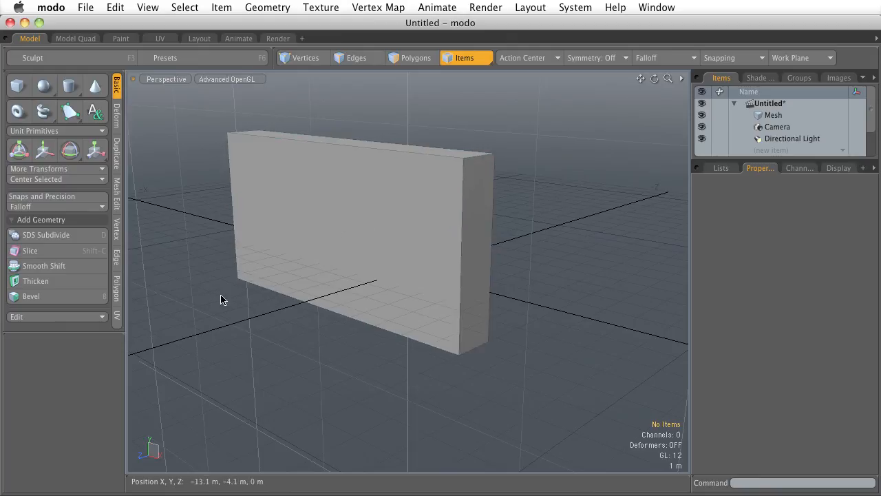
Select all connected polygons of the upright box in polygon mode and delete them.
{"action": "key", "text": "3"}
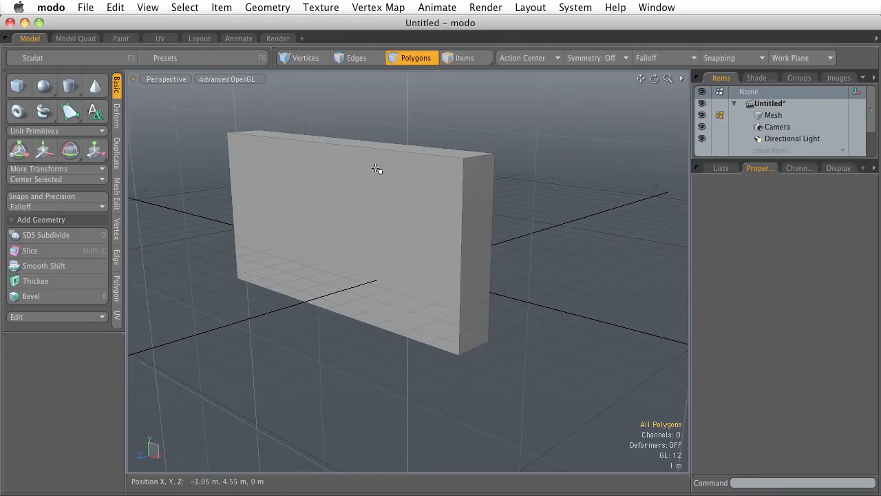
{"action": "double_click", "coordinate": [372, 189]}
{"action": "key", "text": "Delete"}
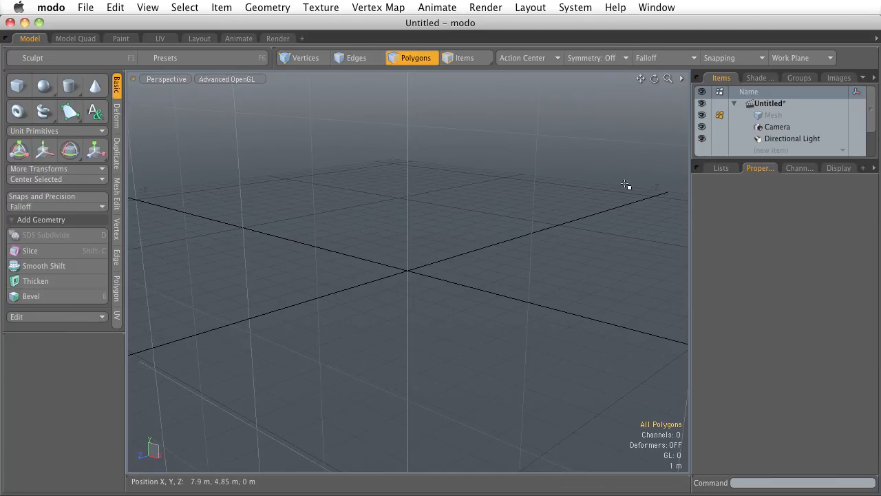
Draw another upright box about 20.35 m wide and 8.8 m high, and delete it.
{"action": "left_click", "coordinate": [18, 85]}
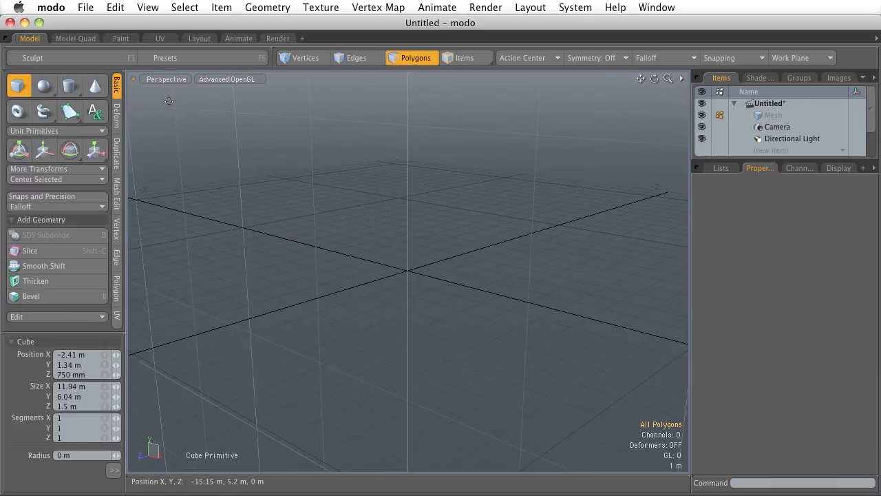
{"action": "left_click_drag", "start_coordinate": [160, 98], "coordinate": [566, 416]}
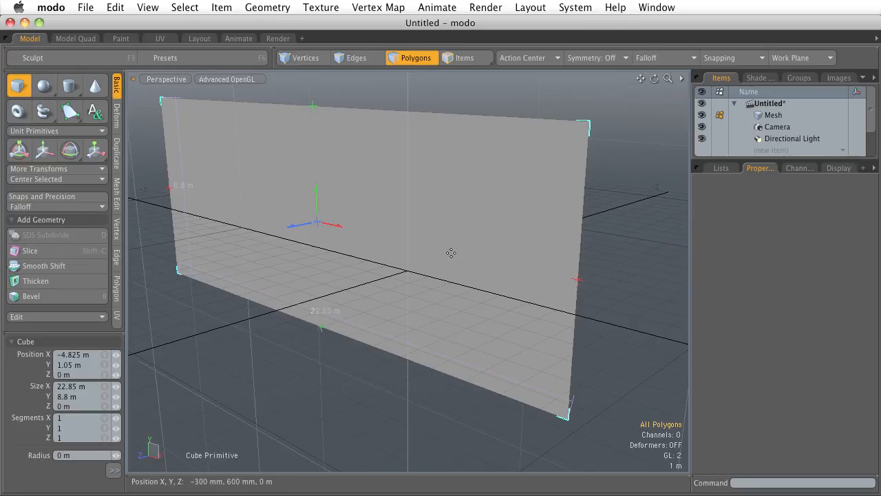
{"action": "left_click_drag", "start_coordinate": [580, 282], "coordinate": [506, 265]}
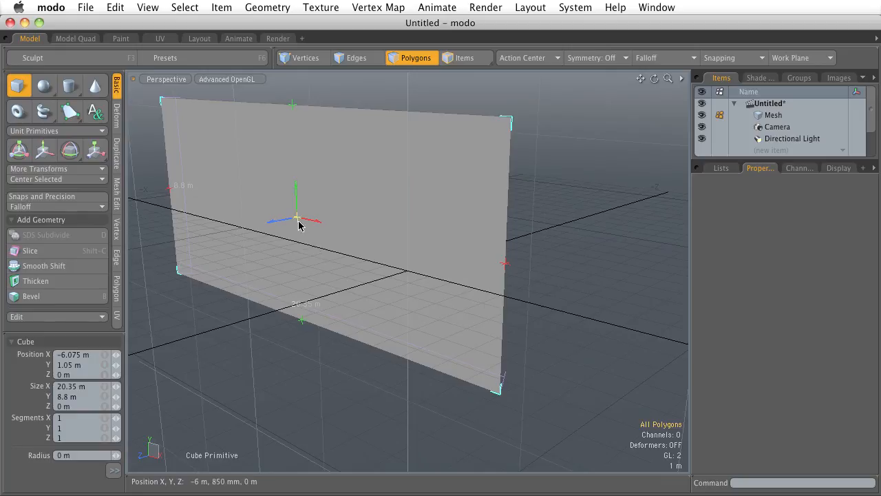
{"action": "left_click_drag", "start_coordinate": [299, 222], "coordinate": [394, 266]}
{"action": "key", "text": "space"}
{"action": "double_click", "coordinate": [404, 267]}
{"action": "key", "text": "Delete"}
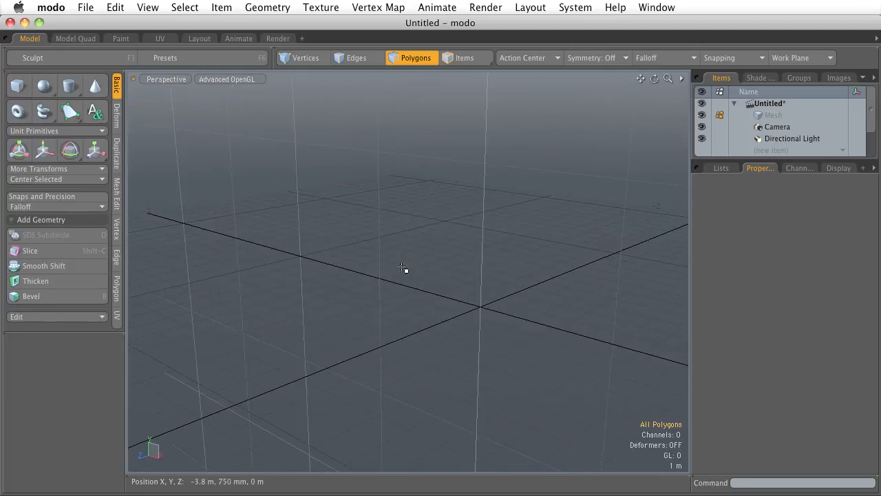
Draw a flat box about 11.35 by 7.55 m on the ground plane and raise it about 800 mm high.
{"action": "left_click_drag", "start_coordinate": [464, 202], "coordinate": [402, 246], "text": "alt"}
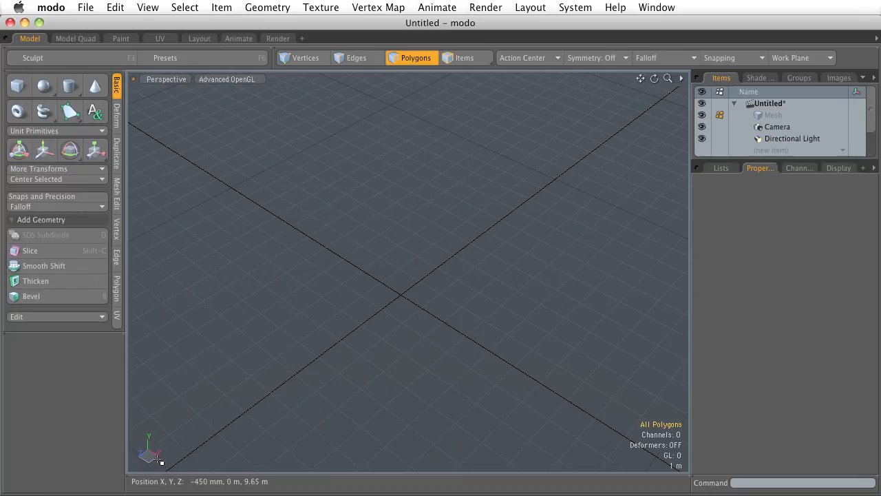
{"action": "left_click_drag", "start_coordinate": [234, 436], "coordinate": [183, 191], "text": "alt"}
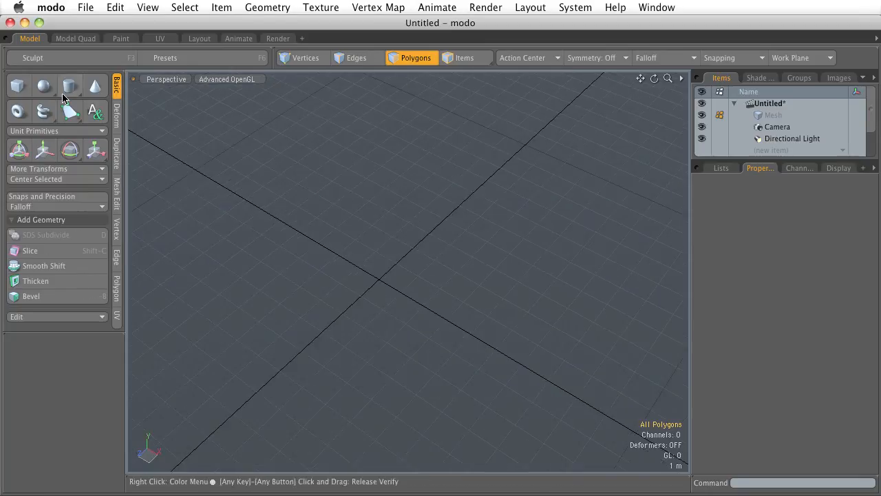
{"action": "left_click", "coordinate": [18, 85]}
{"action": "left_click_drag", "start_coordinate": [217, 136], "coordinate": [272, 381]}
{"action": "left_click_drag", "start_coordinate": [289, 171], "coordinate": [404, 220], "text": "alt+shift"}
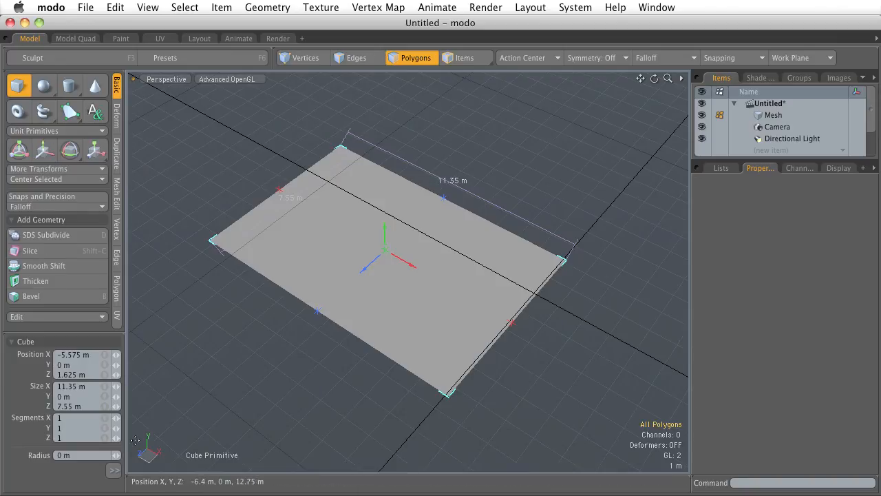
{"action": "left_click_drag", "start_coordinate": [385, 251], "coordinate": [384, 235]}
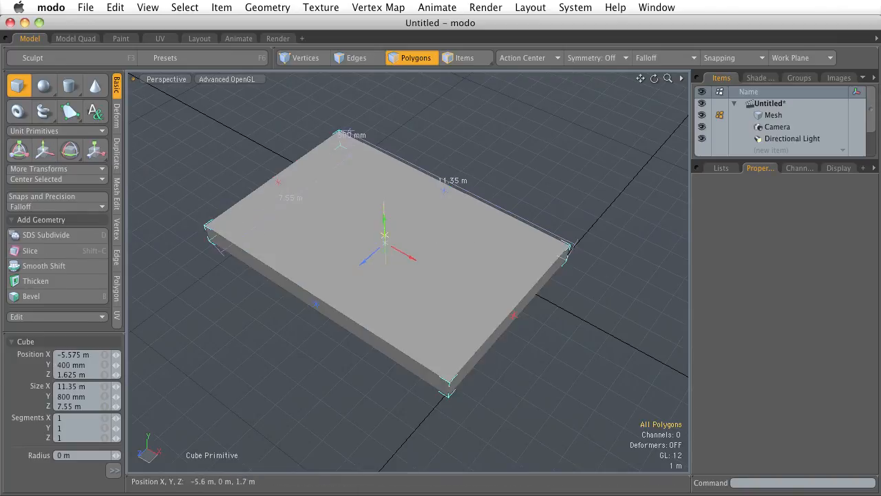
{"action": "left_click_drag", "start_coordinate": [389, 276], "coordinate": [360, 268], "text": "alt+shift"}
{"action": "left_click_drag", "start_coordinate": [417, 282], "coordinate": [384, 289], "text": "alt+shift"}
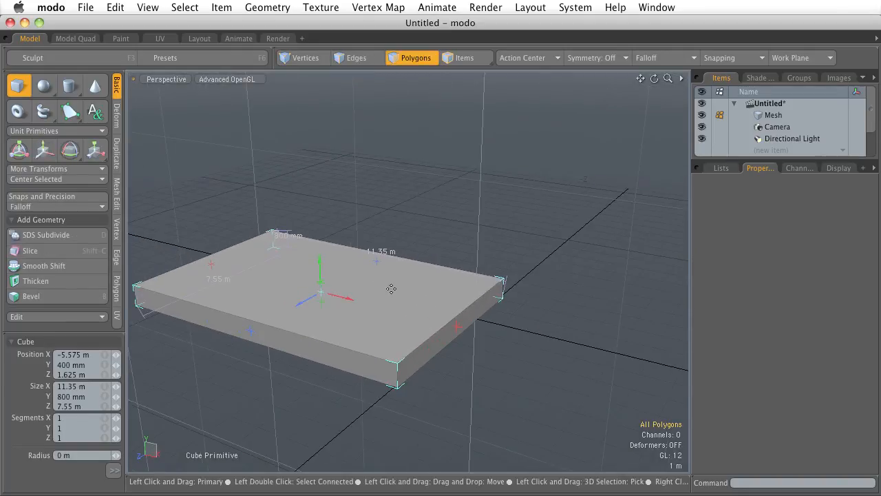
{"action": "key", "text": "q"}
Draw an upright box about 10.75 m wide and 7.05 m high beside the flat box, and give it thickness.
{"action": "left_click_drag", "start_coordinate": [454, 247], "coordinate": [361, 255], "text": "alt+shift"}
{"action": "left_click_drag", "start_coordinate": [440, 264], "coordinate": [405, 236], "text": "ctrl+alt"}
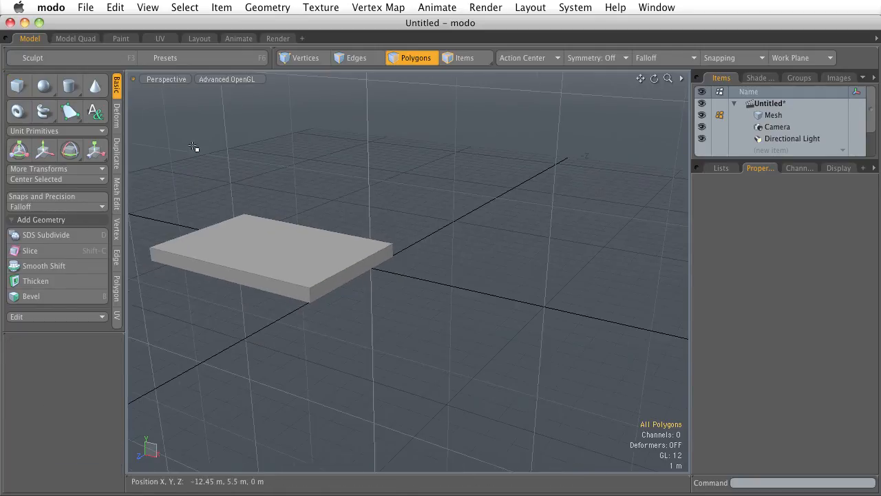
{"action": "left_click", "coordinate": [26, 94]}
{"action": "left_click_drag", "start_coordinate": [414, 139], "coordinate": [619, 316]}
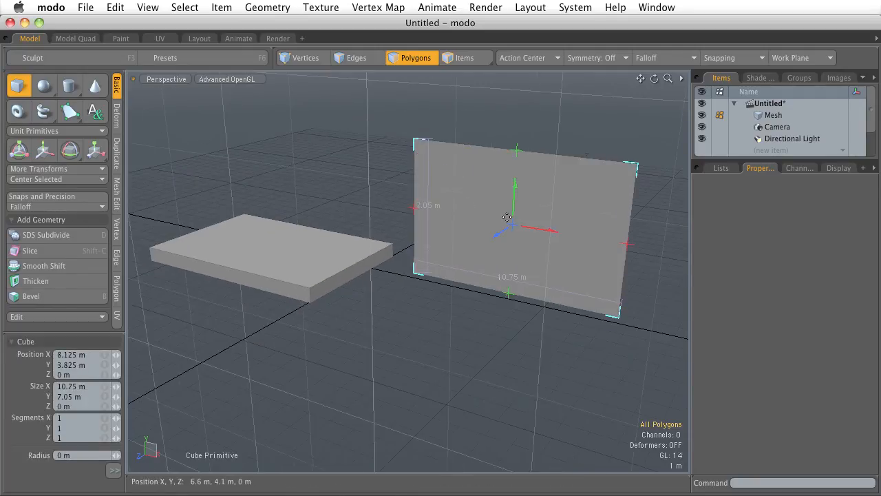
{"action": "left_click_drag", "start_coordinate": [513, 225], "coordinate": [332, 264]}
{"action": "key", "text": "q"}
{"action": "left_click", "coordinate": [439, 233]}
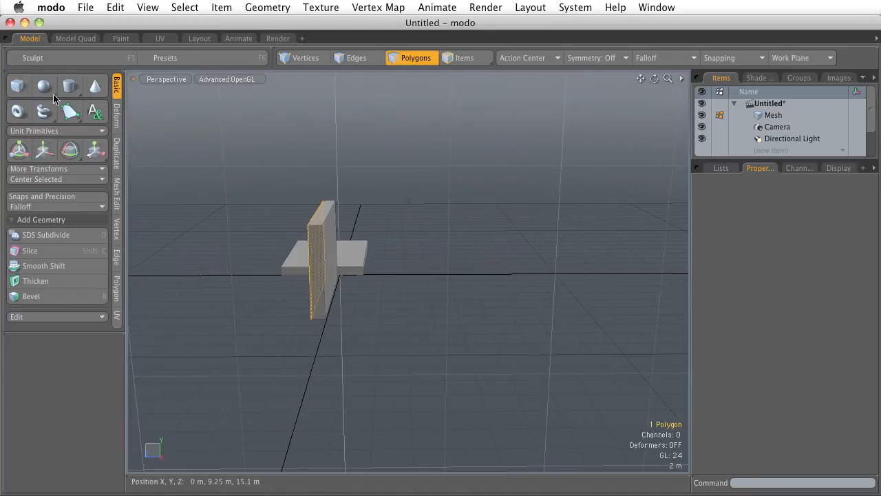
Draw an upright cylinder disc on the side-facing work plane, and pull it out to a small thickness.
{"action": "left_click", "coordinate": [71, 86]}
{"action": "left_click_drag", "start_coordinate": [464, 208], "coordinate": [511, 209], "text": "ctrl"}
{"action": "left_click_drag", "start_coordinate": [378, 200], "coordinate": [586, 198], "text": "alt"}
{"action": "left_click_drag", "start_coordinate": [418, 209], "coordinate": [356, 203]}
{"action": "key", "text": "q"}
{"action": "left_click", "coordinate": [263, 192]}
Select the whole disc, move it about -7.7 m along X, and clear the selection.
{"action": "left_click_drag", "start_coordinate": [264, 193], "coordinate": [406, 234], "text": "alt+shift"}
{"action": "double_click", "coordinate": [429, 245]}
{"action": "key", "text": "w"}
{"action": "left_click_drag", "start_coordinate": [466, 270], "coordinate": [403, 253], "text": "alt+shift"}
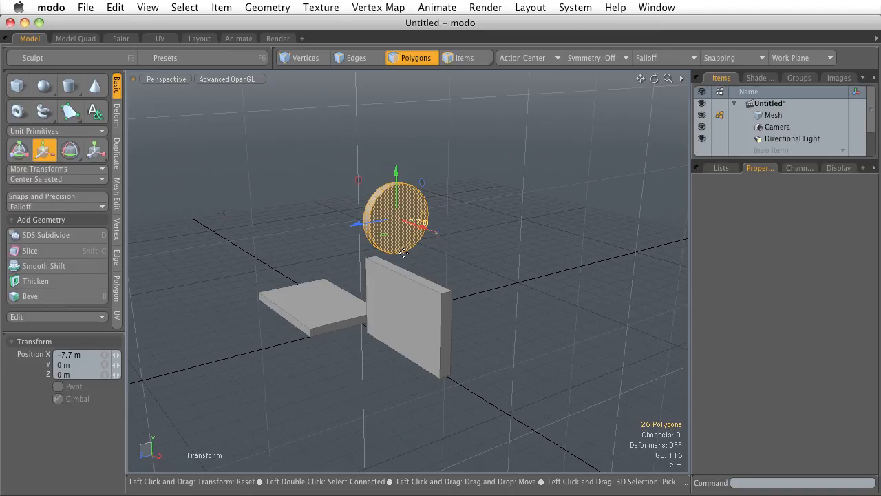
{"action": "key", "text": "q"}
{"action": "left_click", "coordinate": [452, 235]}
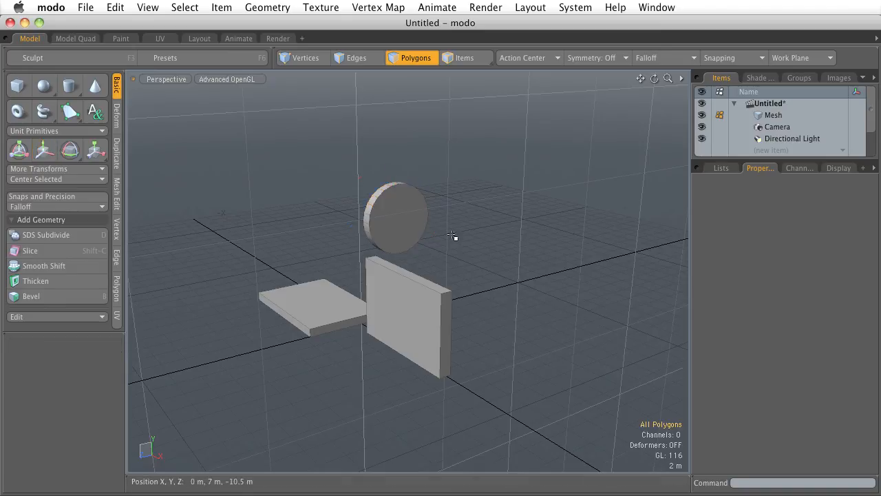
Examine the three shapes in the Model Quad layout and return to the single-view Model layout.
{"action": "left_click", "coordinate": [78, 39]}
{"action": "left_click_drag", "start_coordinate": [336, 163], "coordinate": [306, 171], "text": "ctrl+alt"}
{"action": "left_click_drag", "start_coordinate": [306, 171], "coordinate": [380, 167], "text": "alt"}
{"action": "left_click_drag", "start_coordinate": [380, 167], "coordinate": [226, 175], "text": "ctrl+alt"}
{"action": "left_click_drag", "start_coordinate": [229, 174], "coordinate": [252, 164], "text": "alt"}
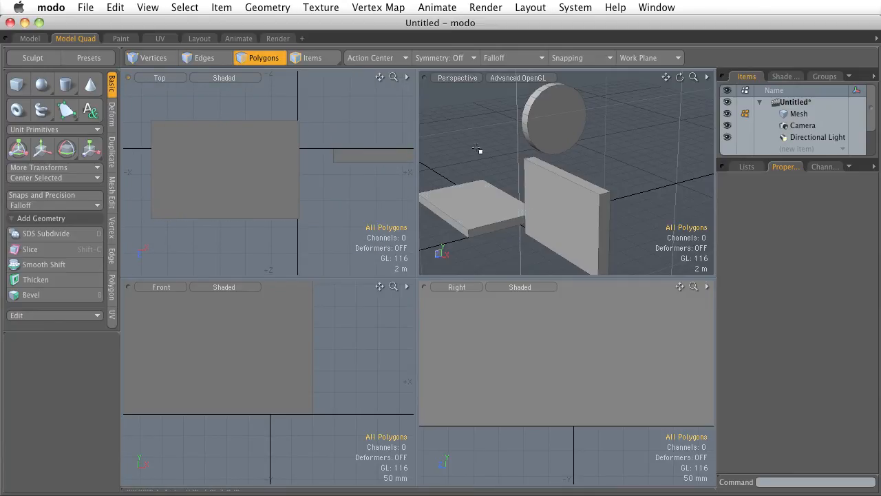
{"action": "left_click", "coordinate": [29, 38]}
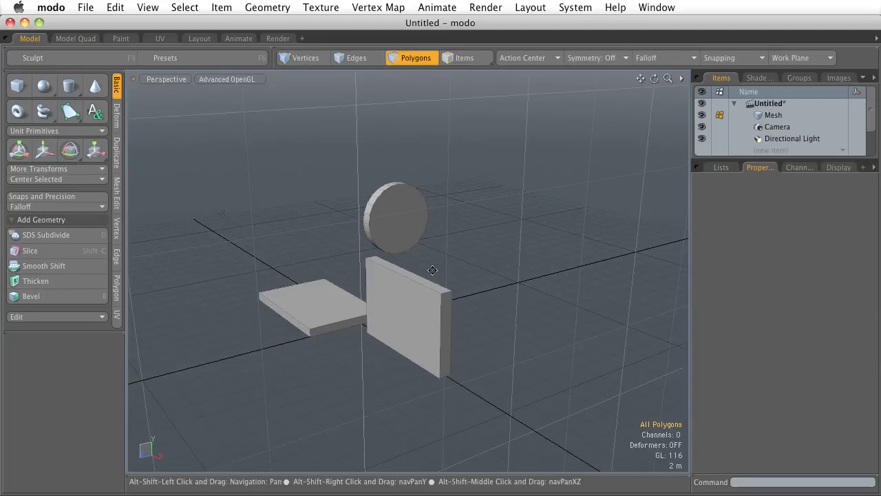
Turn off Show Work Plane in the viewport's visibility options.
{"action": "mouse_move", "coordinate": [433, 271]}
{"action": "left_mouse_down", "text": "ctrl+alt"}
{"action": "mouse_move", "coordinate": [407, 247]}
{"action": "mouse_move", "coordinate": [391, 254]}
{"action": "mouse_move", "coordinate": [439, 257]}
{"action": "left_mouse_up", "text": "ctrl+alt"}
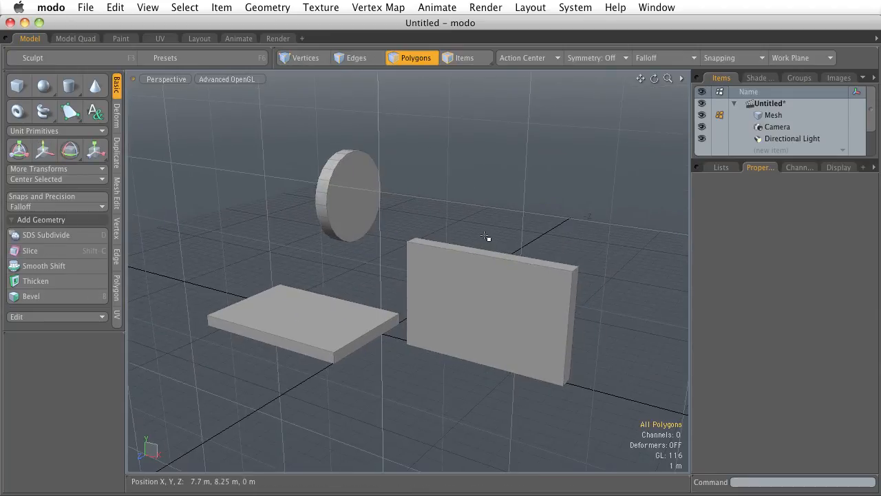
{"action": "left_click_drag", "start_coordinate": [488, 238], "coordinate": [440, 231], "text": "alt"}
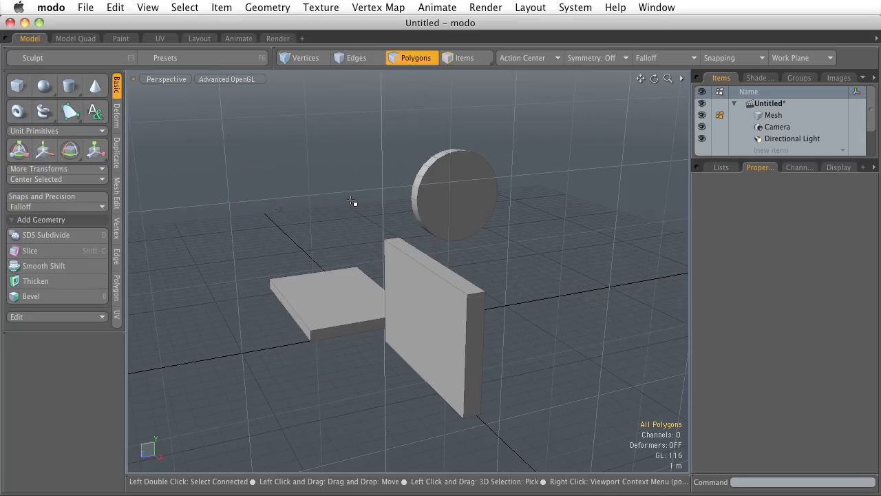
{"action": "key", "text": "o"}
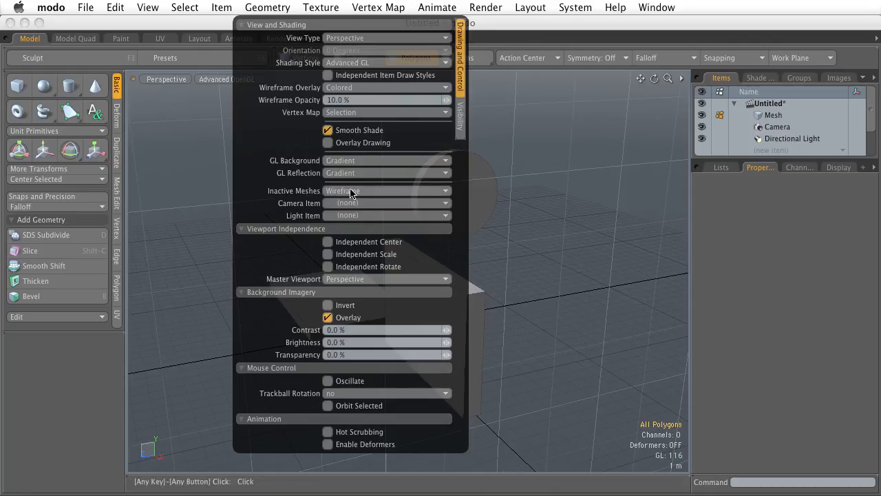
{"action": "left_click", "coordinate": [460, 131]}
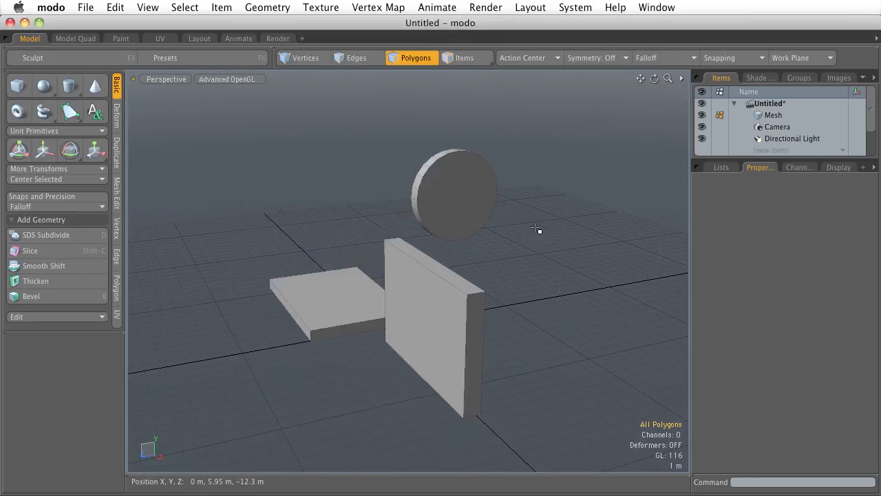
Turn Show Work Plane back on for the perspective viewport.
{"action": "left_click_drag", "start_coordinate": [331, 240], "coordinate": [377, 226], "text": "alt"}
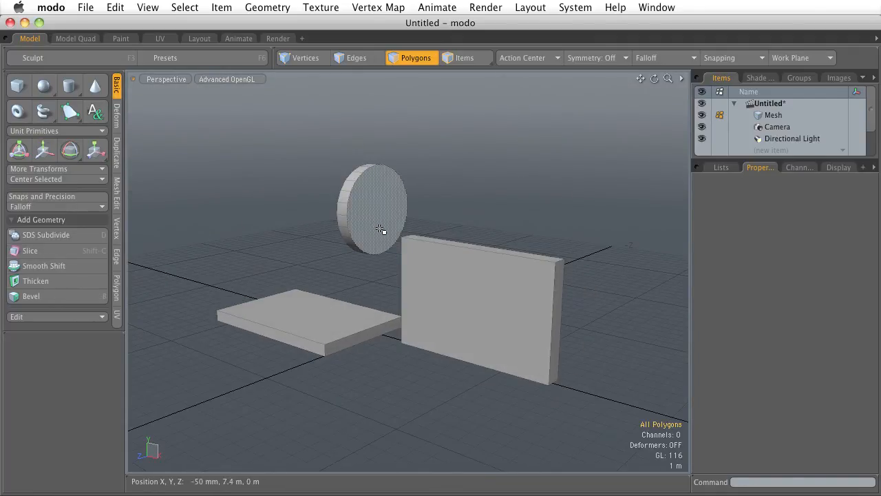
{"action": "key", "text": "o"}
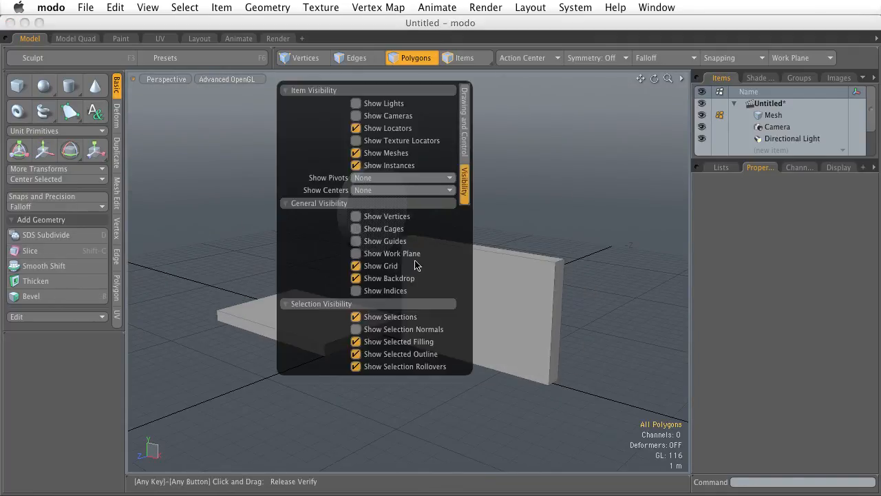
{"action": "left_click", "coordinate": [407, 255]}
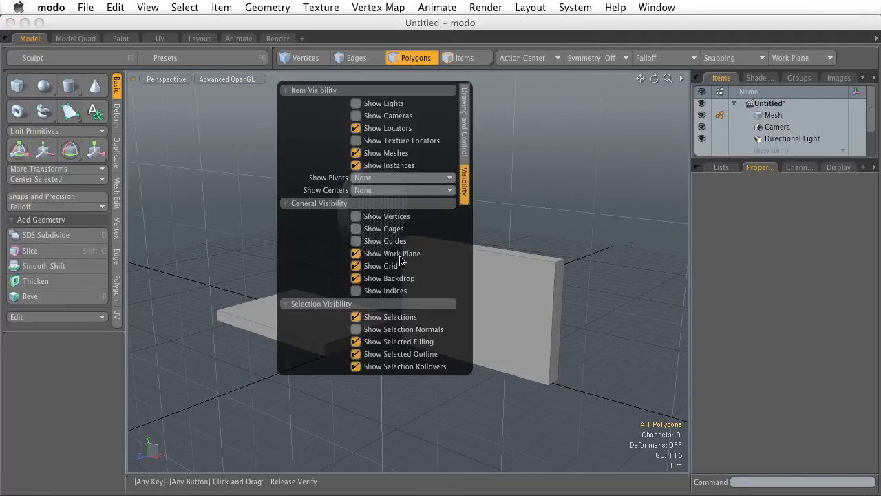